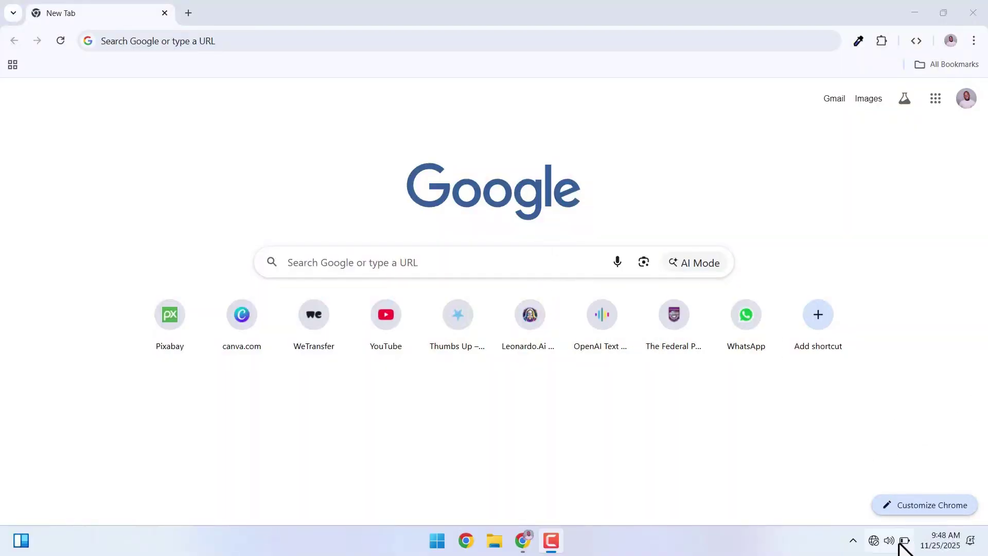
Connect the laptop to the Airtel_W304VA PRO_AFAC_5G Wi-Fi network using its password.
{"action": "left_click", "coordinate": [883, 542]}
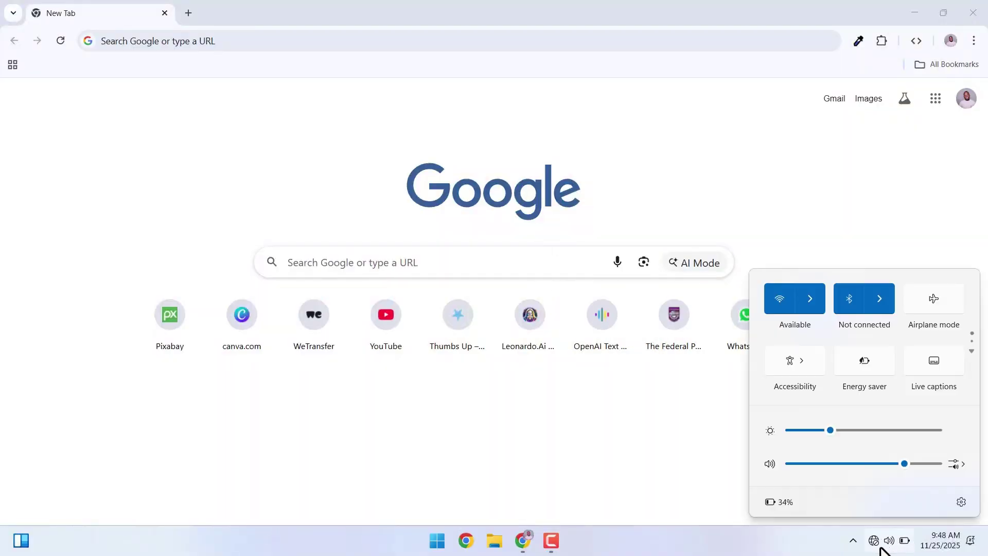
{"action": "left_click", "coordinate": [810, 306]}
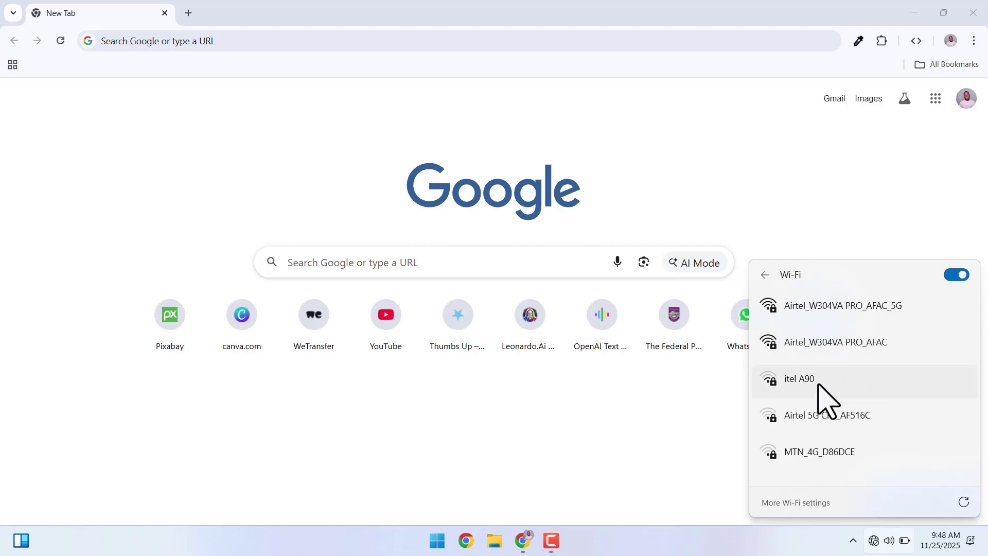
{"action": "left_click", "coordinate": [802, 308]}
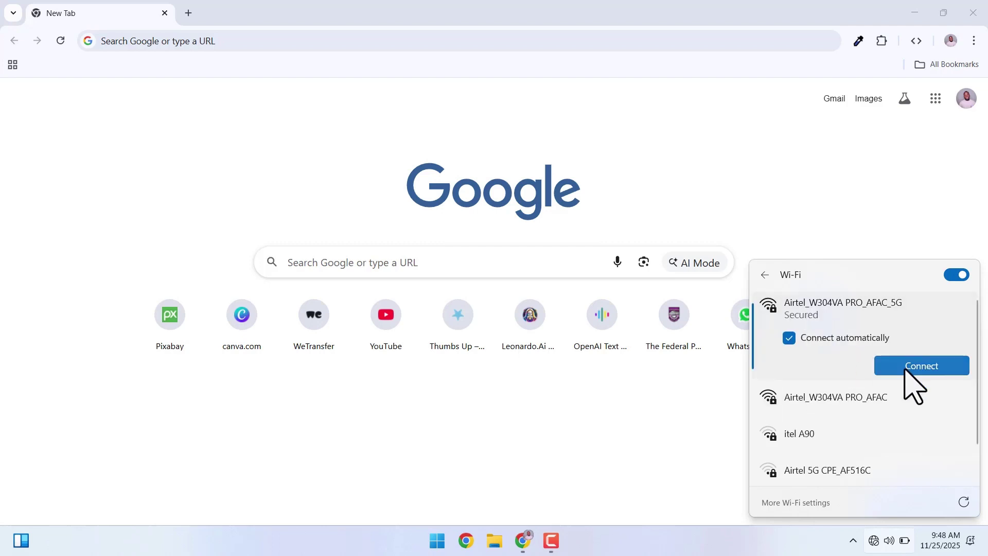
{"action": "left_click", "coordinate": [906, 368]}
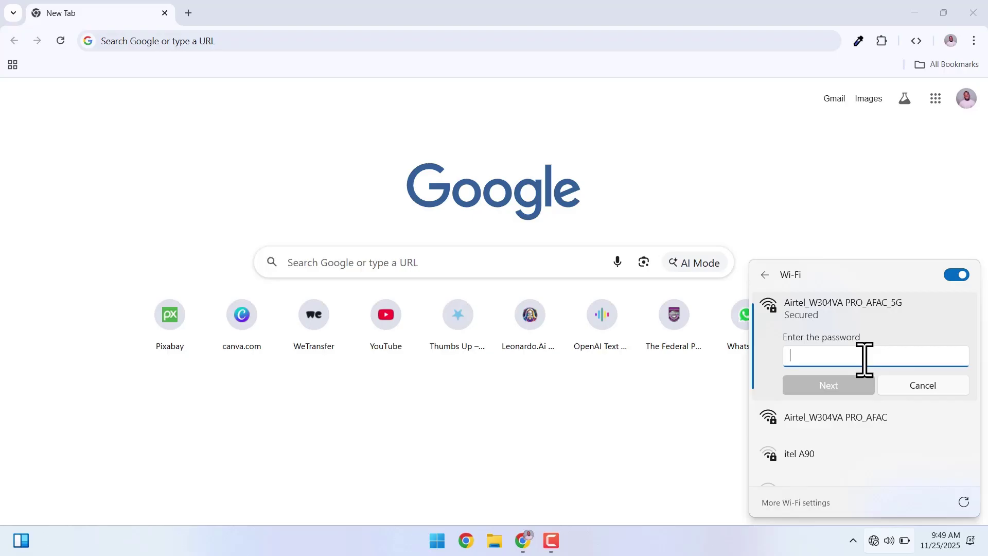
{"action": "type", "text": "a"}
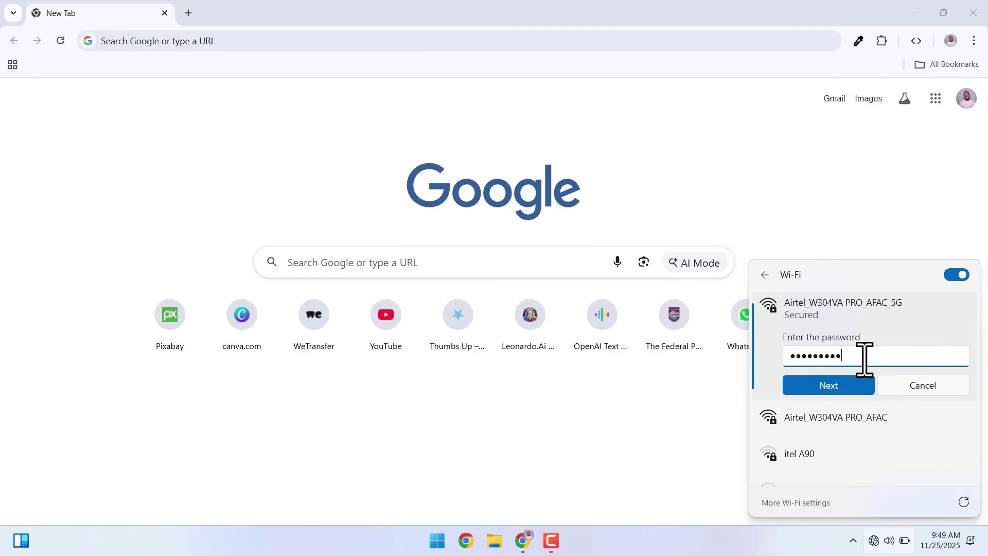
{"action": "left_click", "coordinate": [842, 387]}
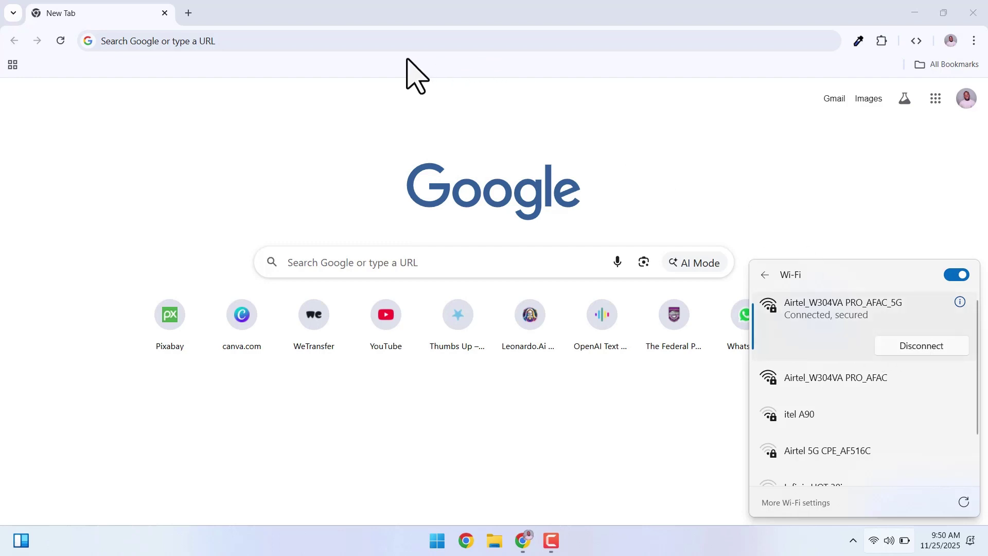
Load the router login page at 192.168.1.1 in Chrome.
{"action": "left_click", "coordinate": [388, 47]}
{"action": "left_click", "coordinate": [388, 46]}
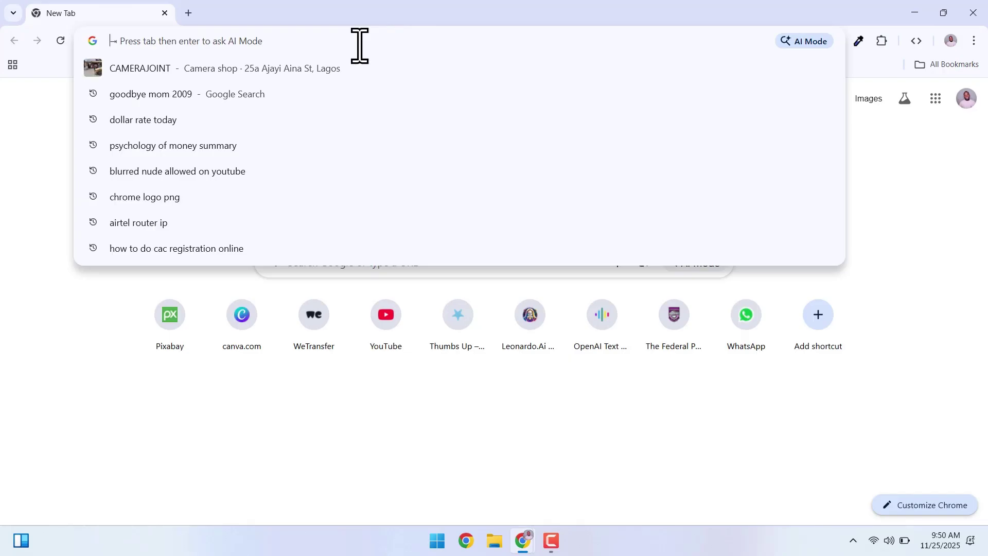
{"action": "type", "text": "192."}
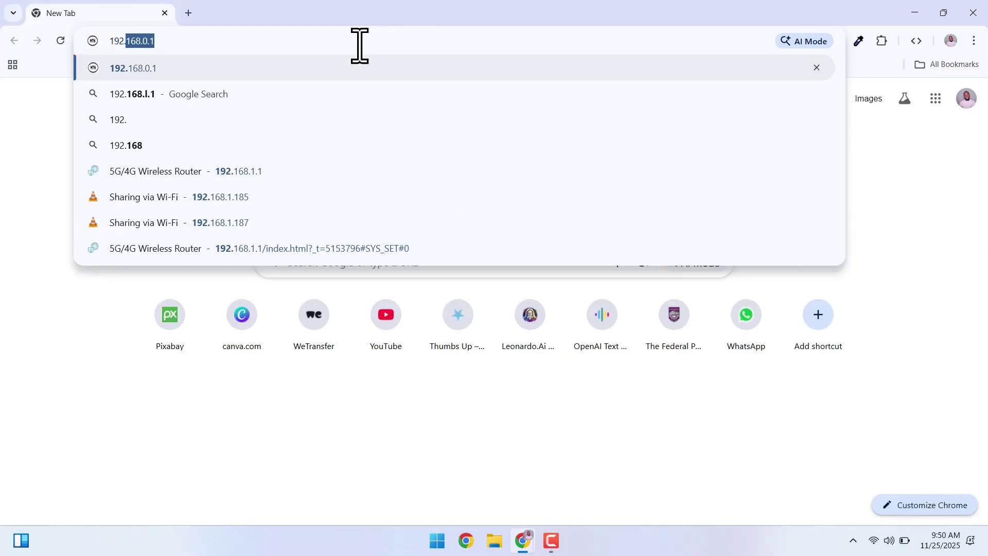
{"action": "type", "text": "168"}
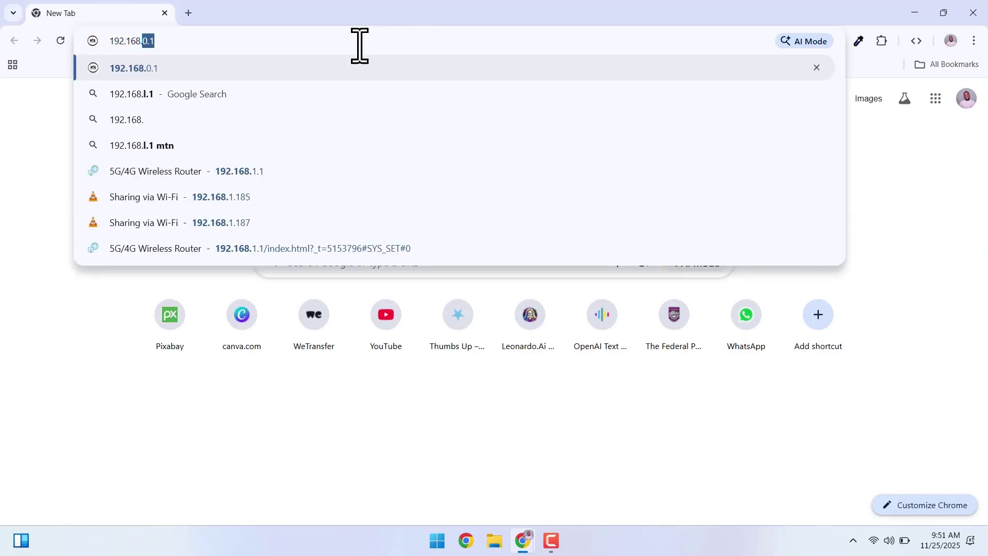
{"action": "type", "text": ".1.1"}
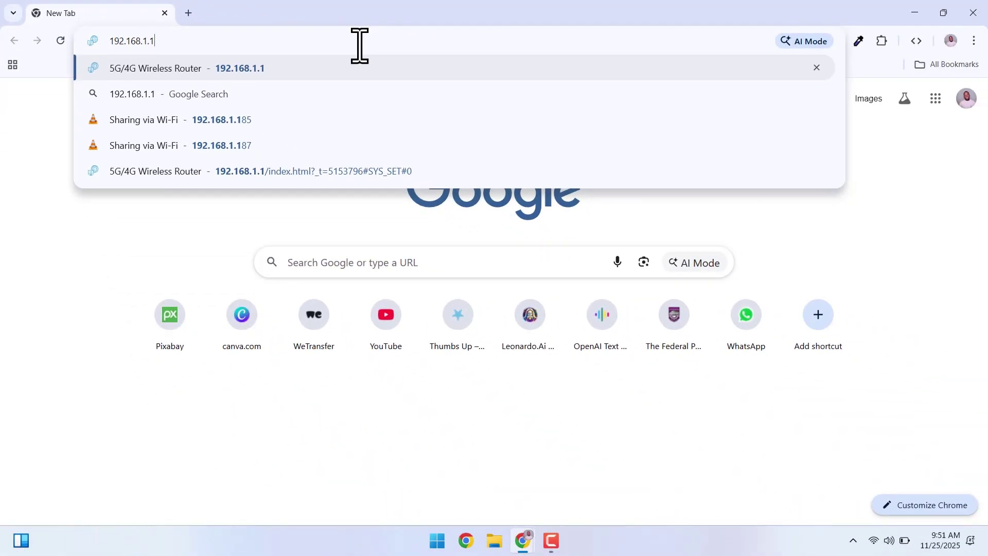
{"action": "key", "text": "Return"}
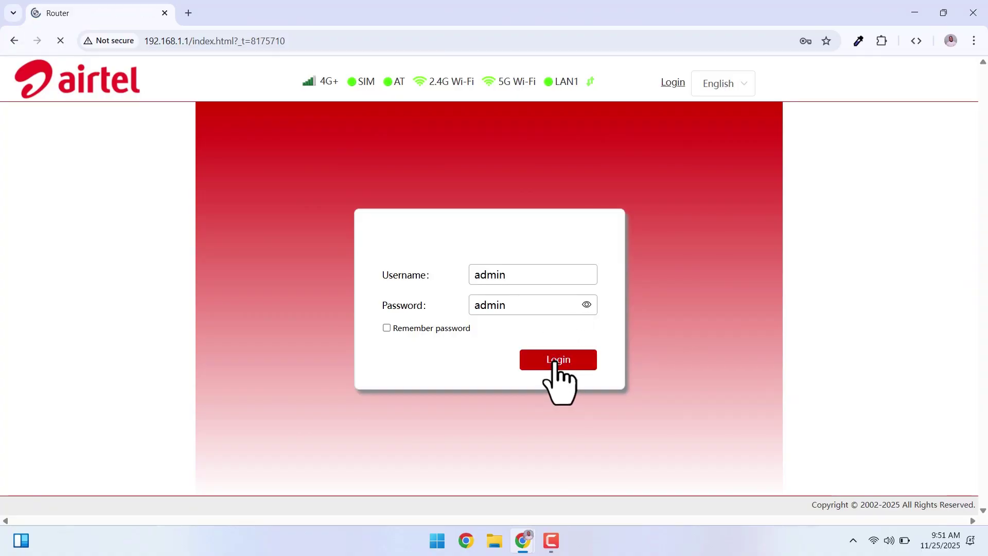
Log in to the router dashboard and dismiss Chrome's password prompts.
{"action": "left_click", "coordinate": [555, 362]}
{"action": "left_click", "coordinate": [606, 235]}
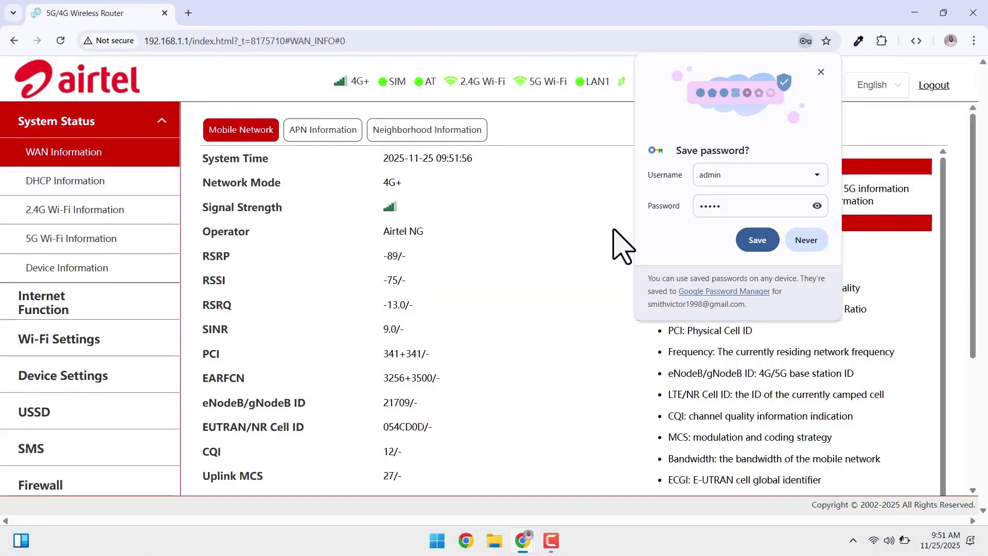
{"action": "left_click", "coordinate": [128, 126]}
Save the 5G Wi-Fi Settings page with 5G Optimization turned on.
{"action": "left_click", "coordinate": [103, 198]}
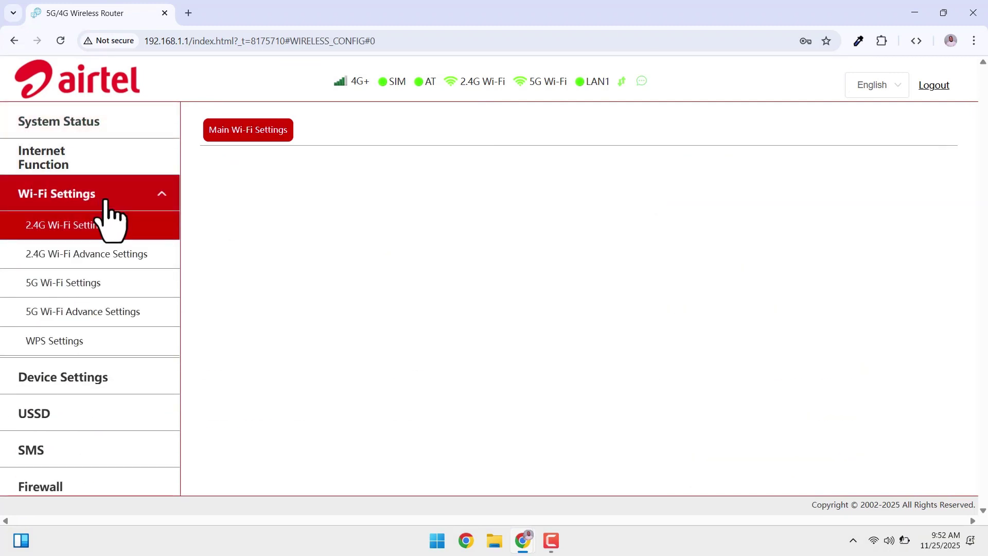
{"action": "left_click", "coordinate": [61, 286]}
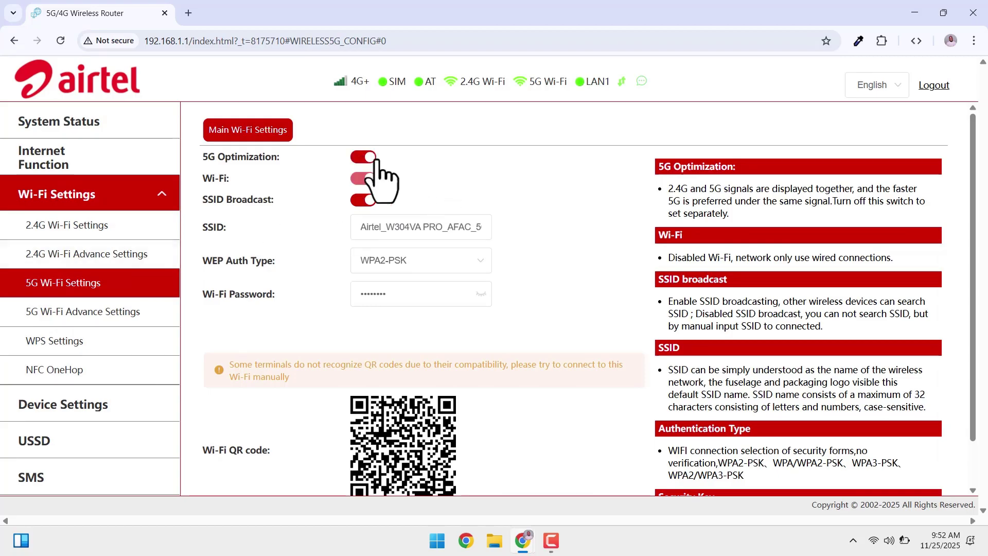
{"action": "left_click_drag", "start_coordinate": [973, 214], "coordinate": [973, 260]}
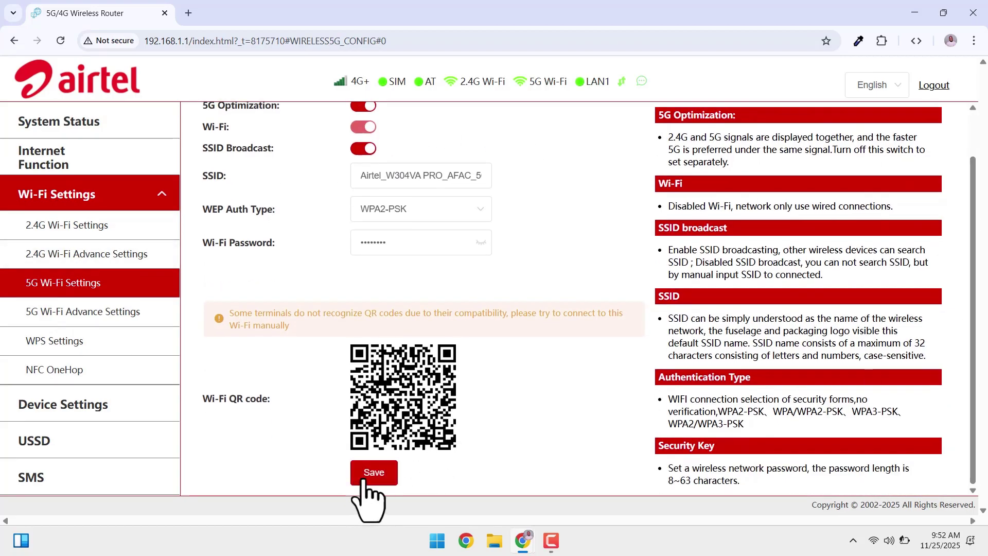
{"action": "left_click", "coordinate": [364, 481]}
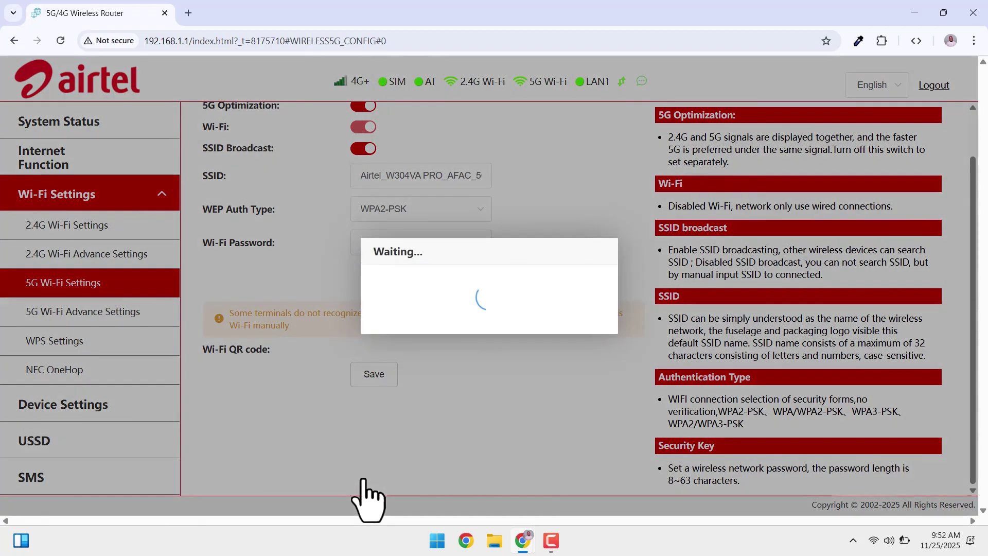
Rejoin the Airtel_W304VA PRO_AFAC_5G network from the Quick Settings Wi-Fi list.
{"action": "left_click", "coordinate": [879, 539]}
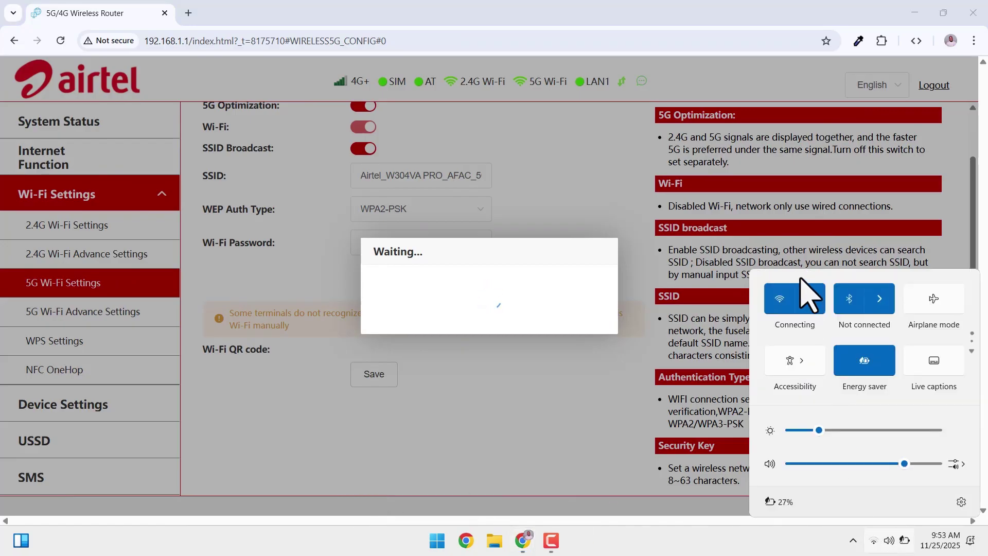
{"action": "left_click", "coordinate": [809, 298]}
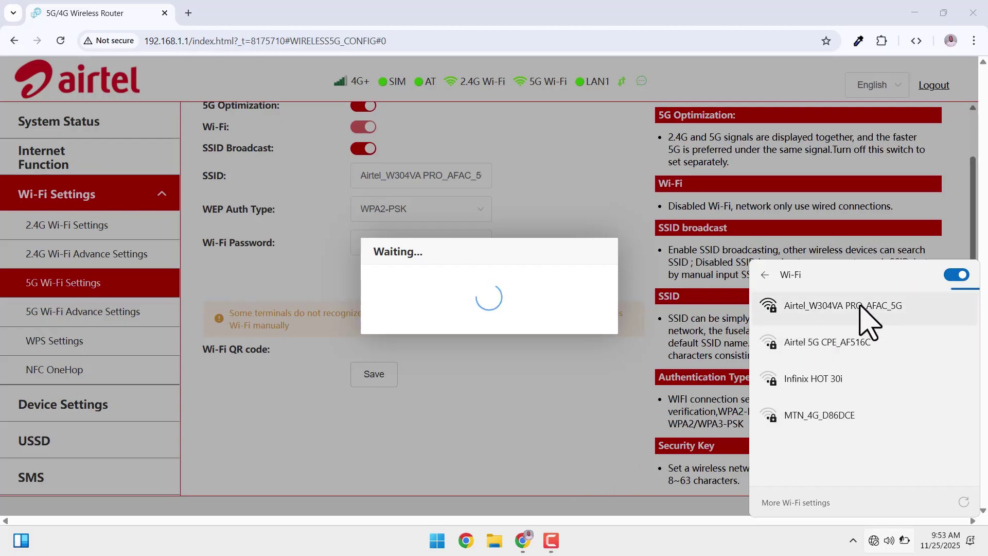
{"action": "left_click", "coordinate": [818, 308]}
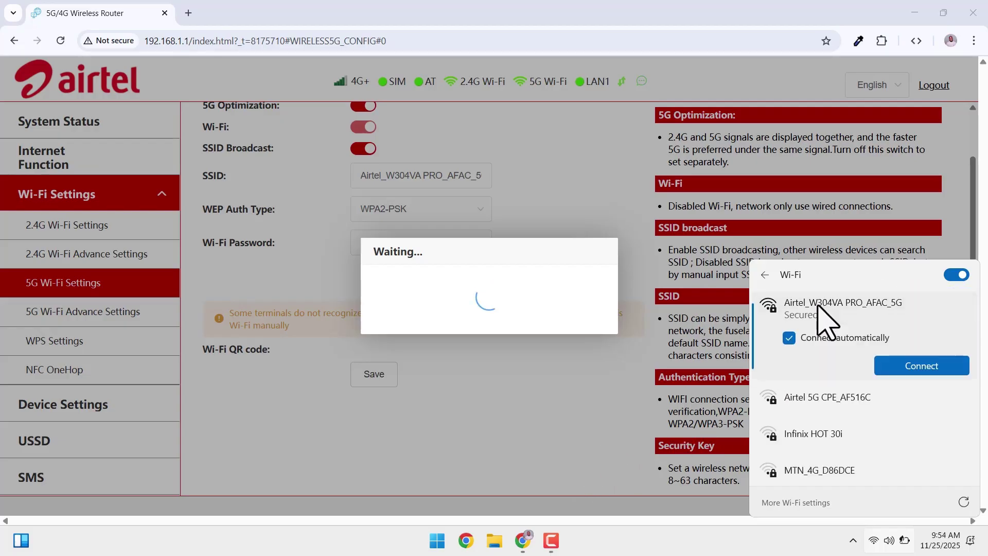
{"action": "left_click", "coordinate": [932, 360]}
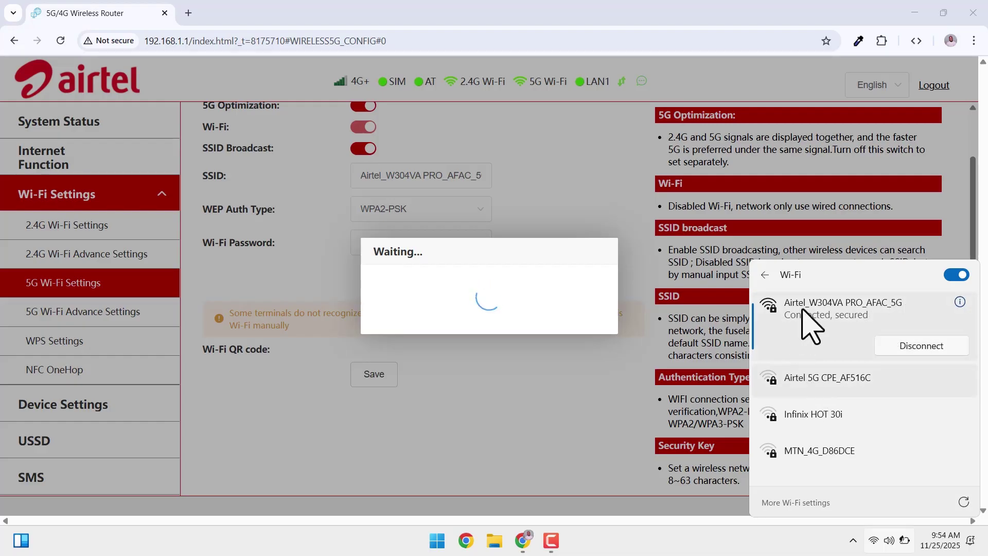
Reload the router dashboard at the base address 192.168.1.1.
{"action": "left_click_drag", "start_coordinate": [419, 38], "coordinate": [195, 42]}
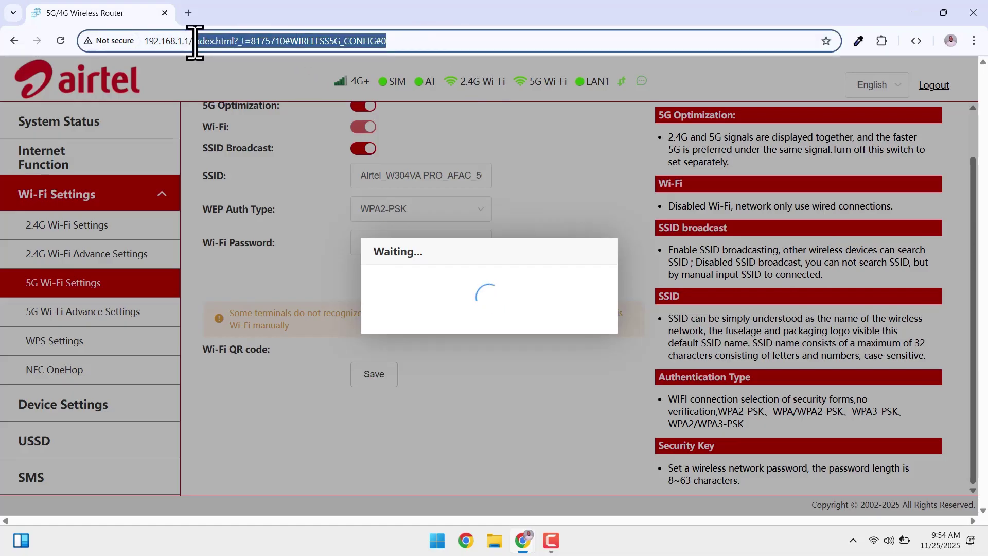
{"action": "key", "text": "BackSpace"}
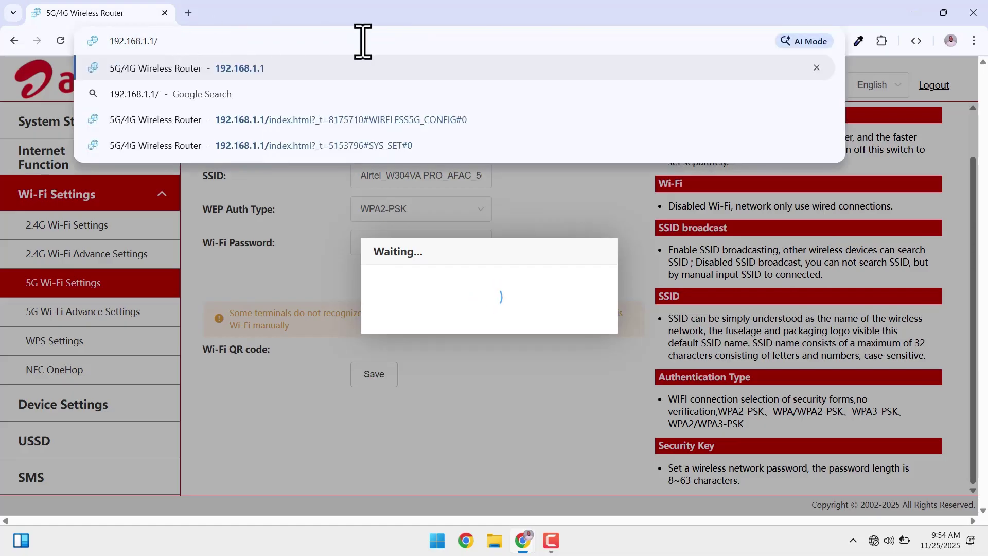
{"action": "key", "text": "Return"}
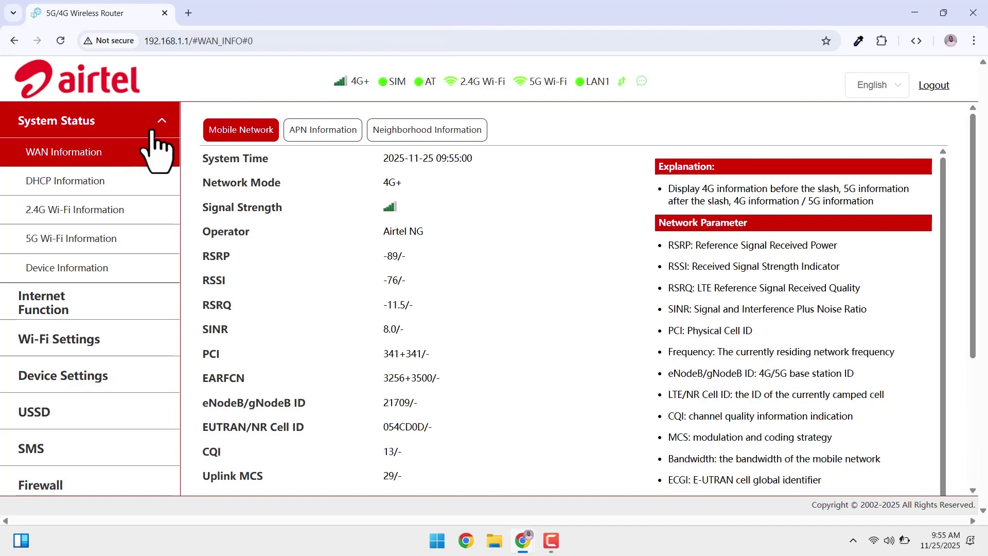
Collapse System Status and go to Wi-Fi Settings > 5G Wi-Fi Settings.
{"action": "left_click", "coordinate": [152, 131]}
{"action": "left_click", "coordinate": [45, 206]}
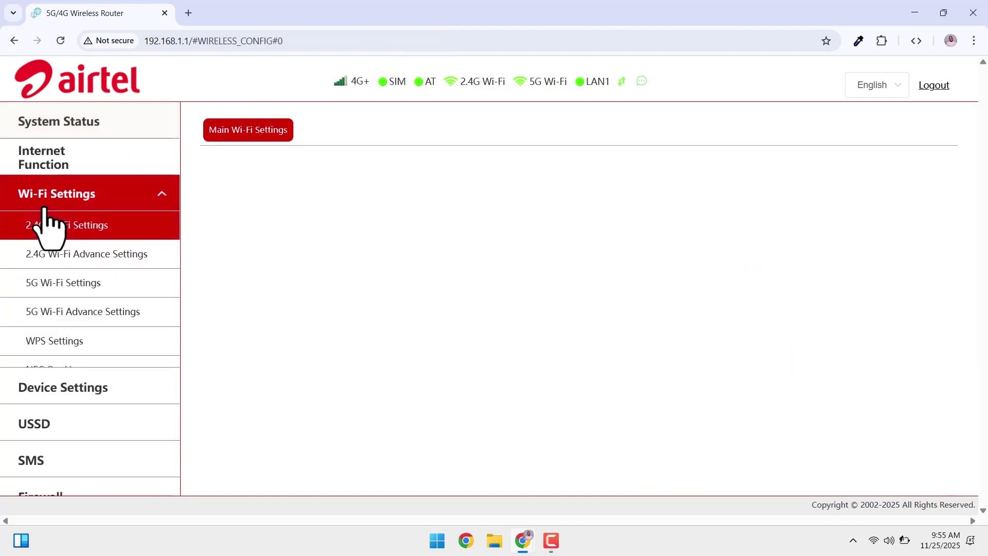
{"action": "left_click", "coordinate": [96, 289]}
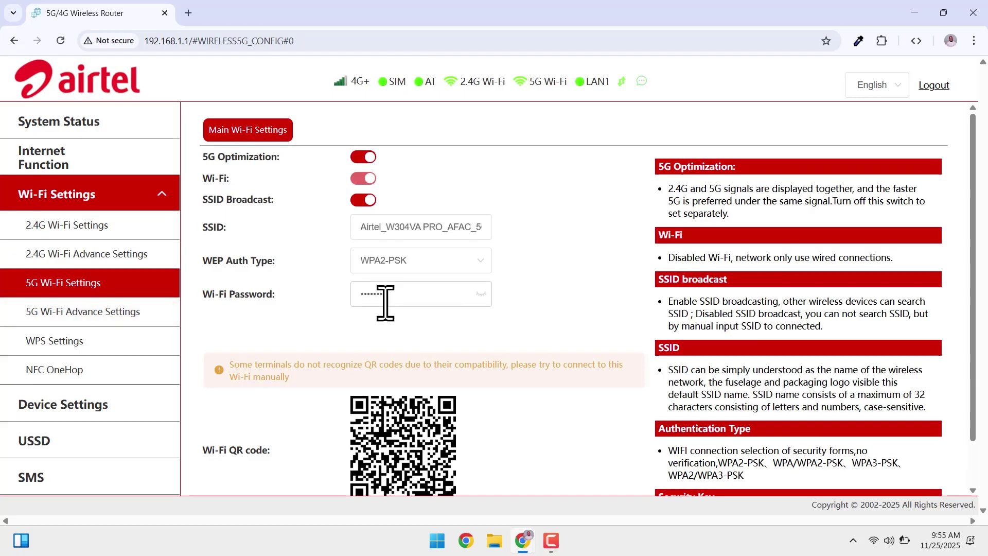
Replace the 5G SSID with a new custom name, set a new Wi-Fi password, and save.
{"action": "triple_click", "coordinate": [446, 236]}
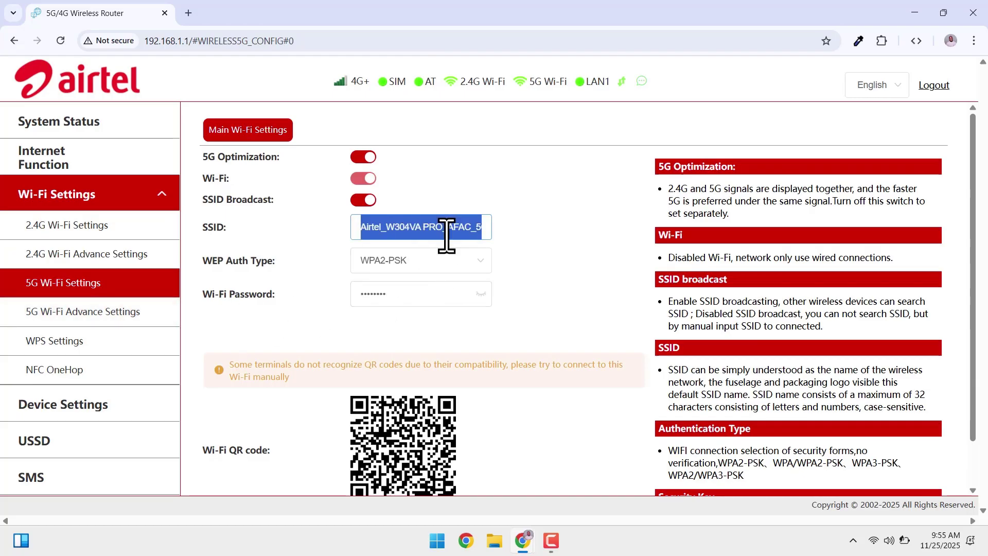
{"action": "type", "text": "V"}
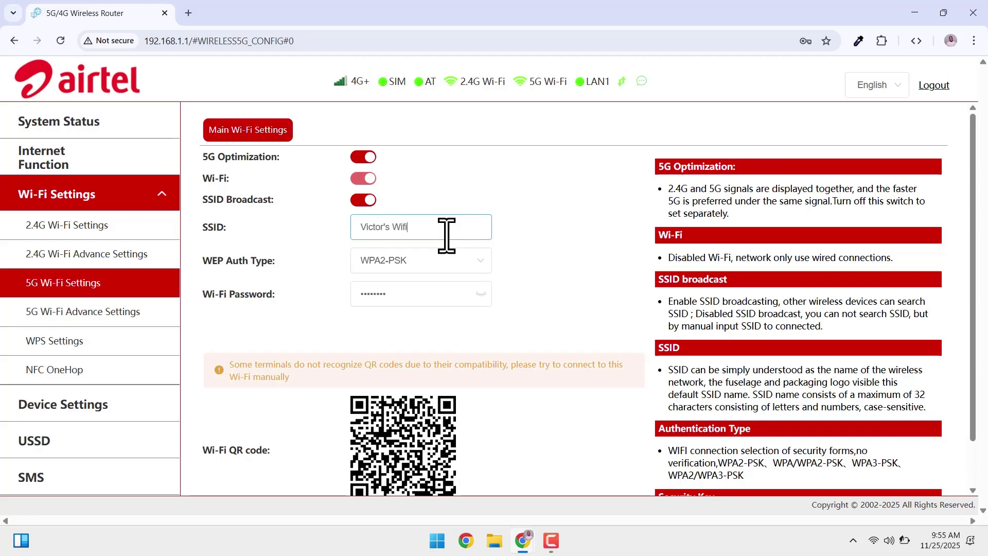
{"action": "type", "text": "ictor's Wifi"}
{"action": "triple_click", "coordinate": [361, 293]}
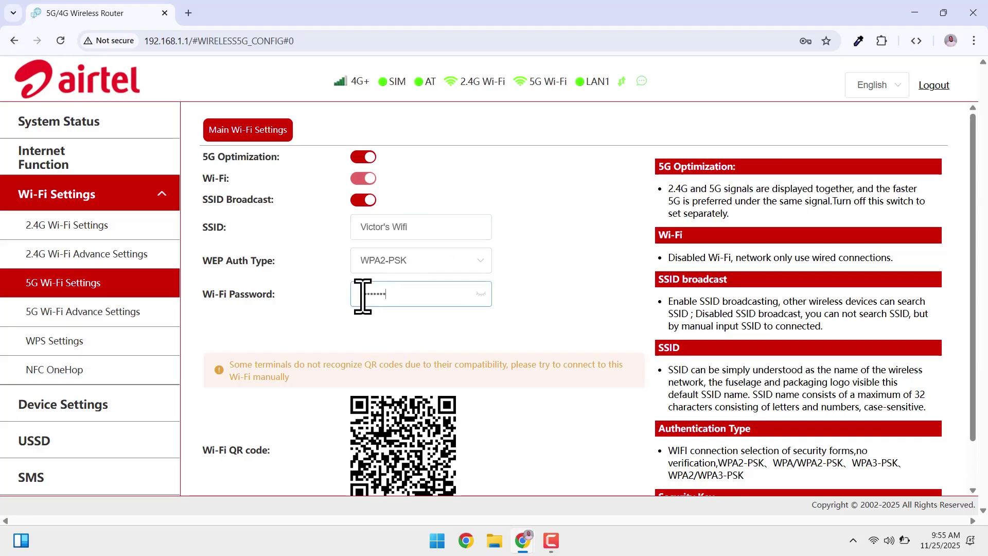
{"action": "type", "text": "***"}
{"action": "left_click", "coordinate": [479, 295]}
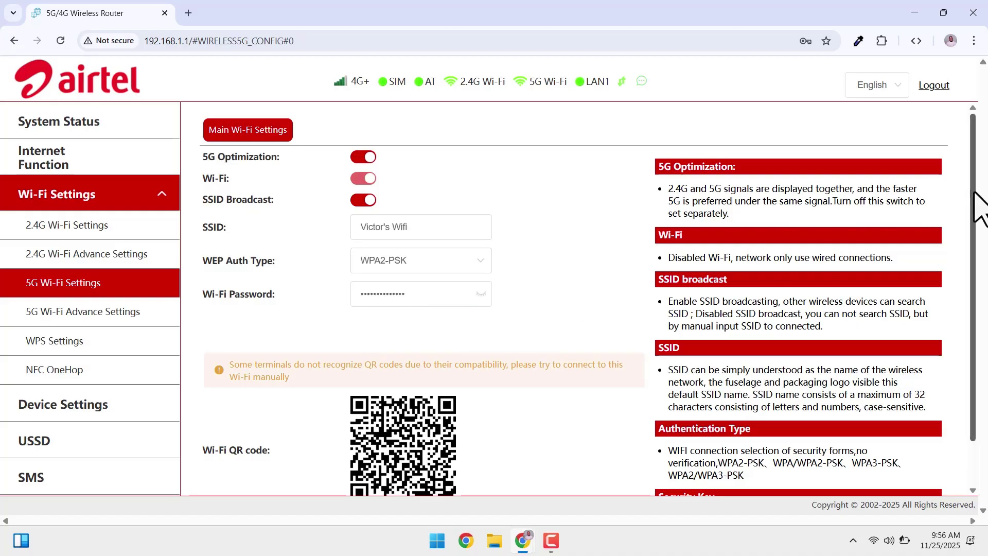
{"action": "scroll", "coordinate": [975, 273], "scroll_direction": "down", "scroll_amount": 1}
{"action": "left_click", "coordinate": [378, 474]}
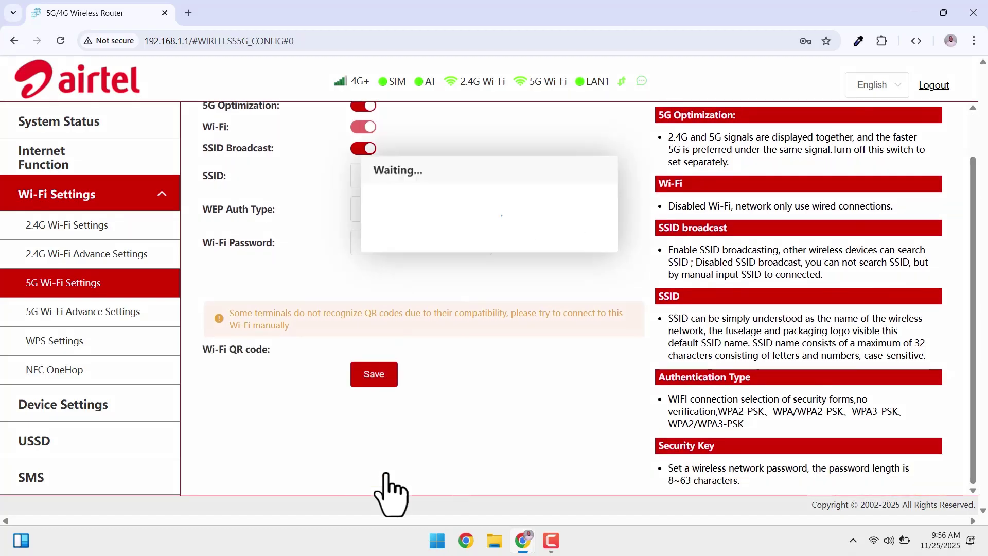
Join the renamed 5G network from Quick Settings by entering its new password.
{"action": "left_click", "coordinate": [879, 538]}
{"action": "left_click", "coordinate": [812, 301]}
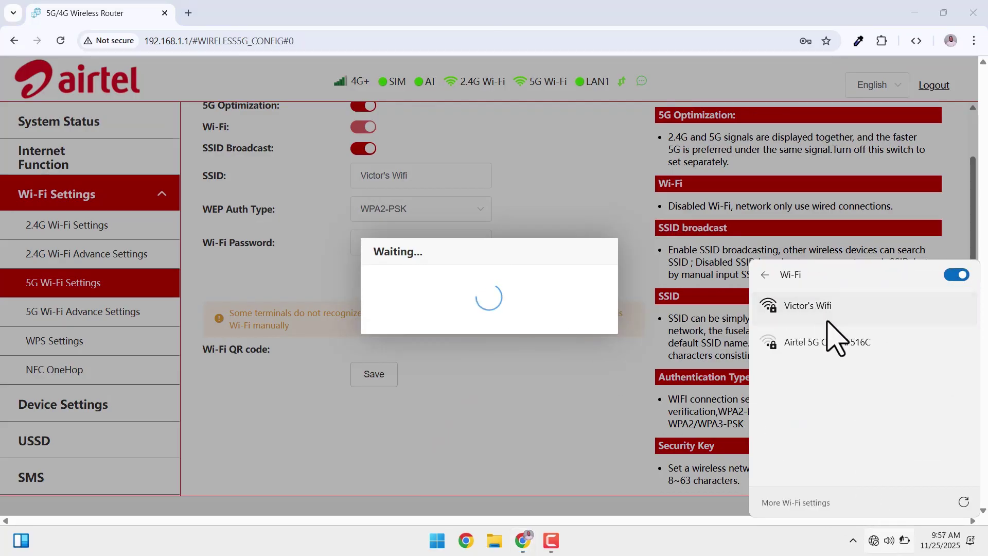
{"action": "left_click", "coordinate": [829, 317]}
{"action": "left_click", "coordinate": [896, 367]}
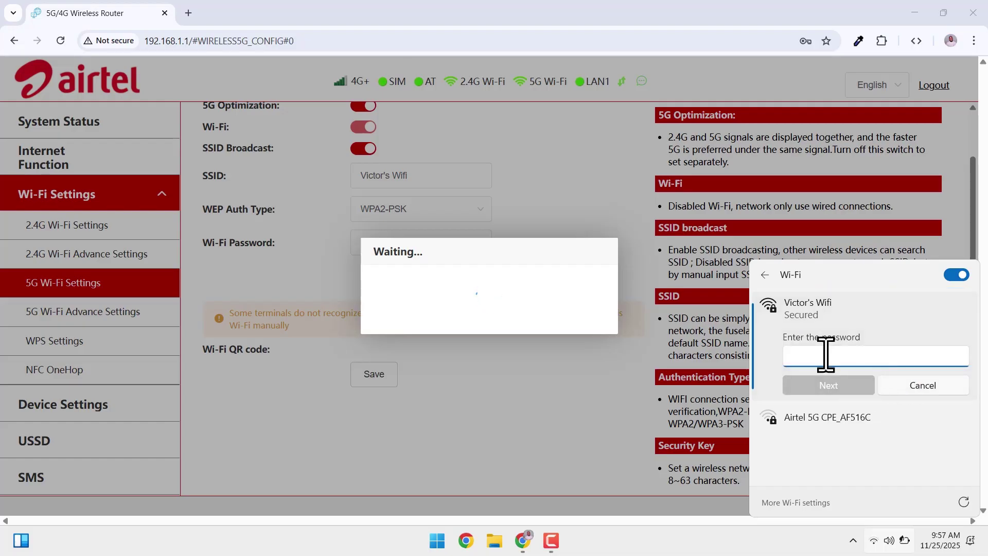
{"action": "type", "text": "••"}
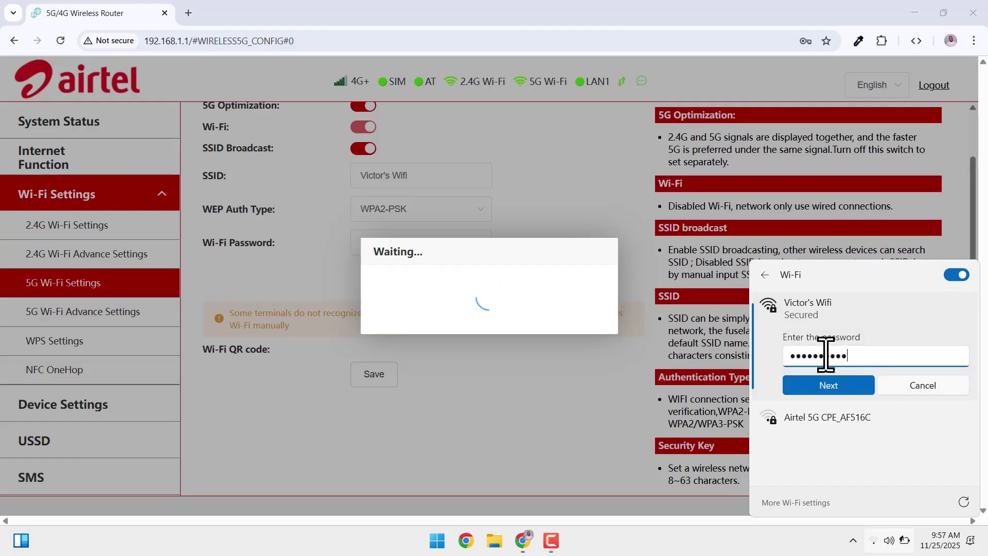
{"action": "left_click", "coordinate": [844, 389]}
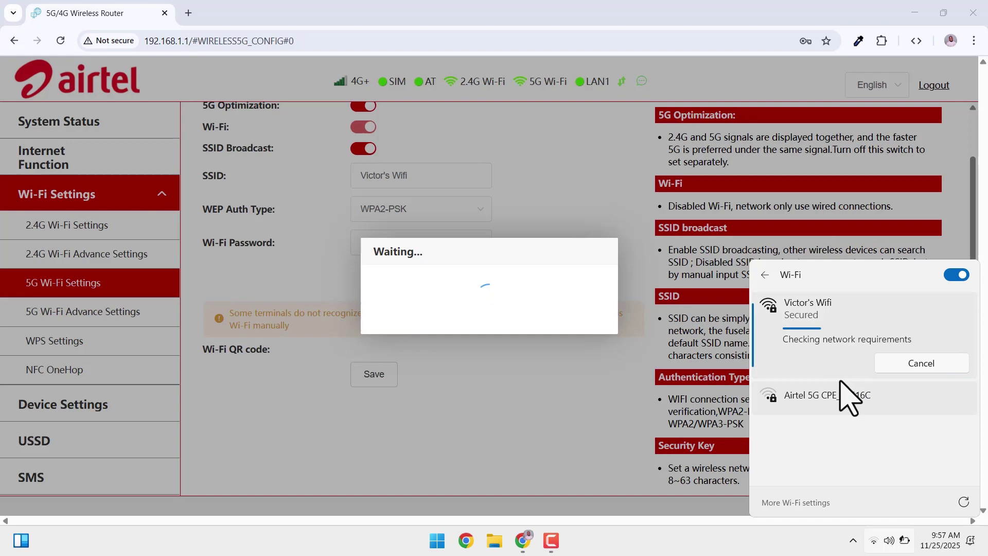
Reload the dashboard at 192.168.1.1 and open Management > System Settings.
{"action": "left_click_drag", "start_coordinate": [294, 41], "coordinate": [190, 43]}
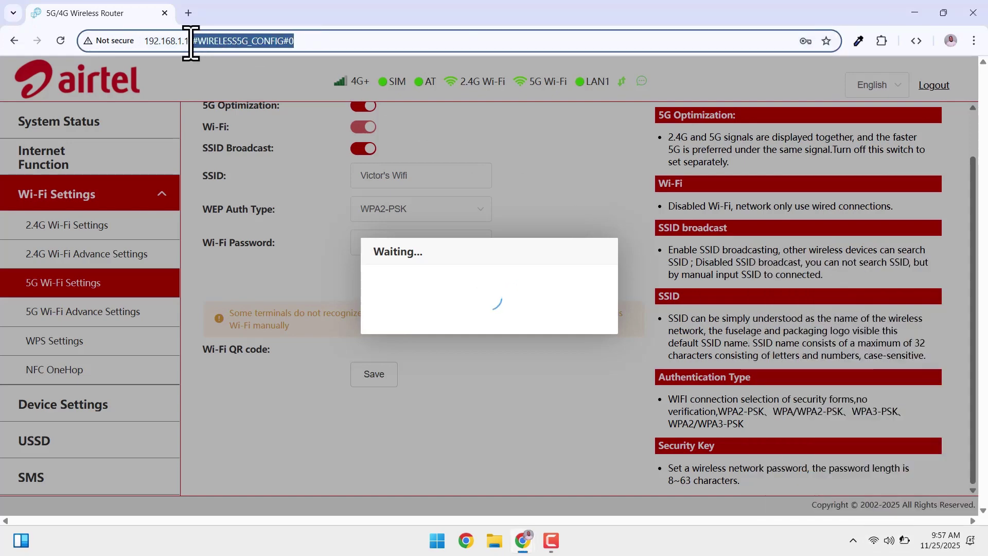
{"action": "key", "text": "BackSpace"}
{"action": "key", "text": "Return"}
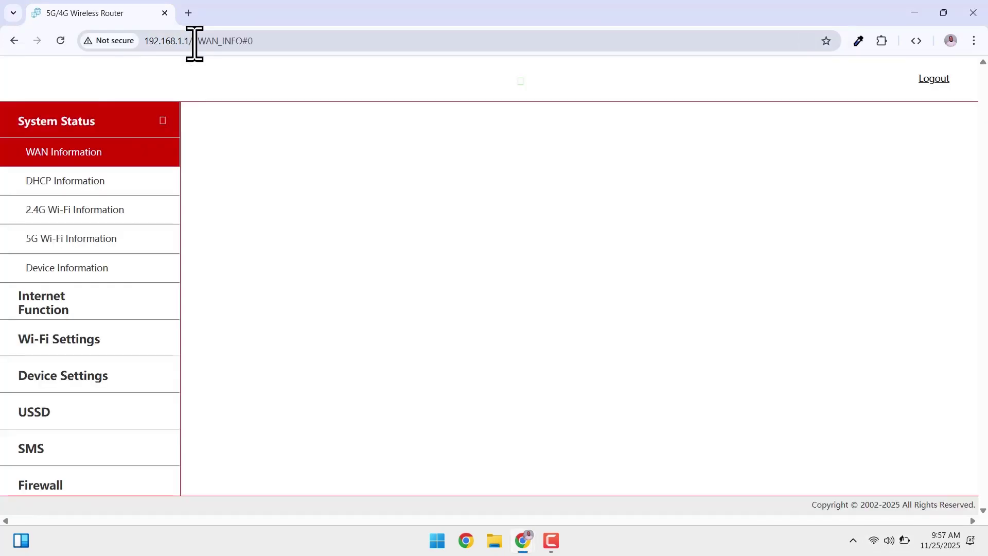
{"action": "left_click", "coordinate": [110, 128]}
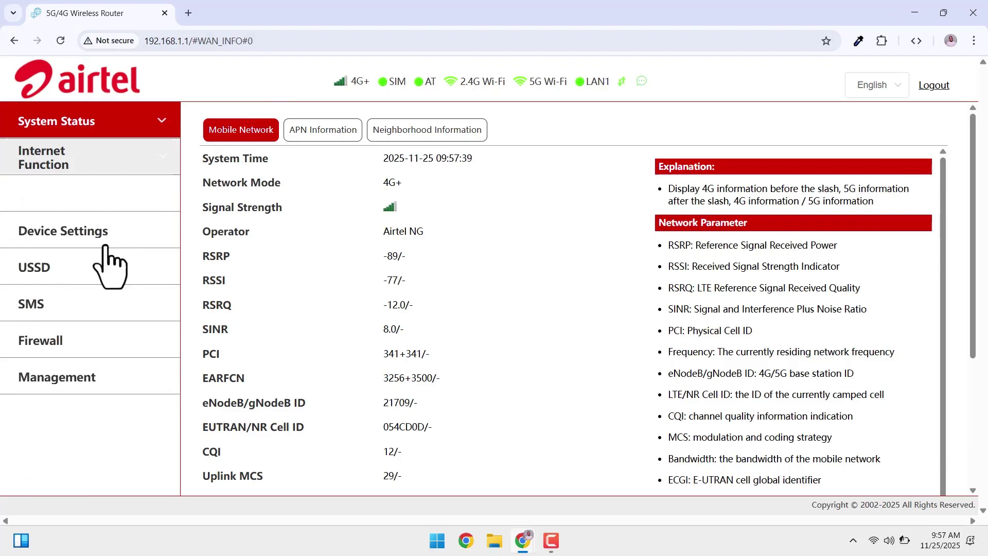
{"action": "left_click", "coordinate": [62, 381]}
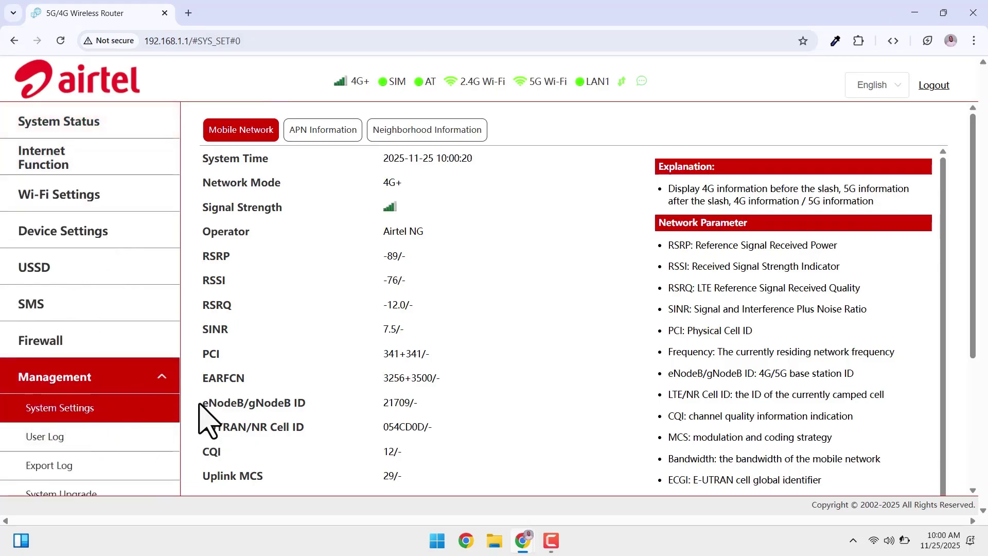
Enter the old admin password, accept Chrome's generated strong password, then save and confirm.
{"action": "left_click", "coordinate": [396, 164]}
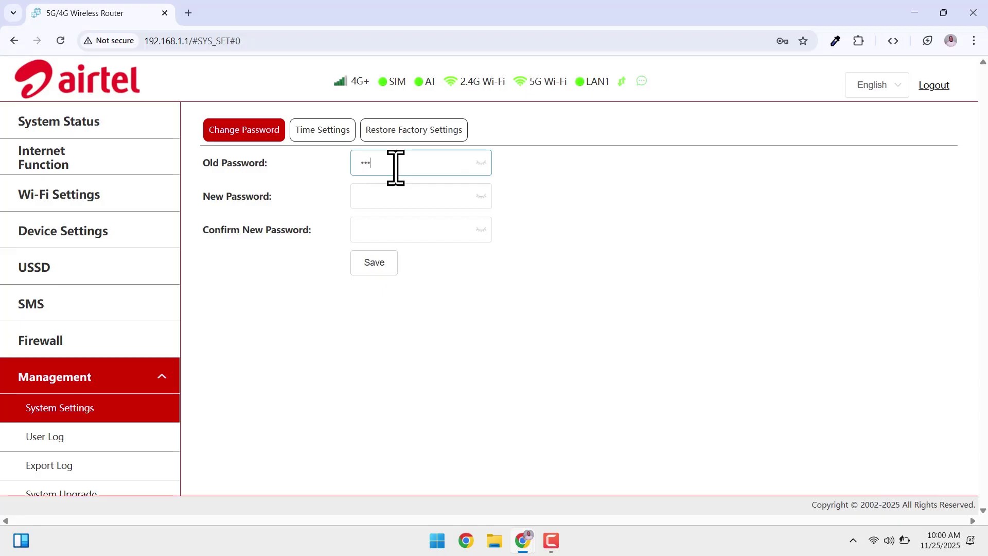
{"action": "left_click", "coordinate": [481, 164]}
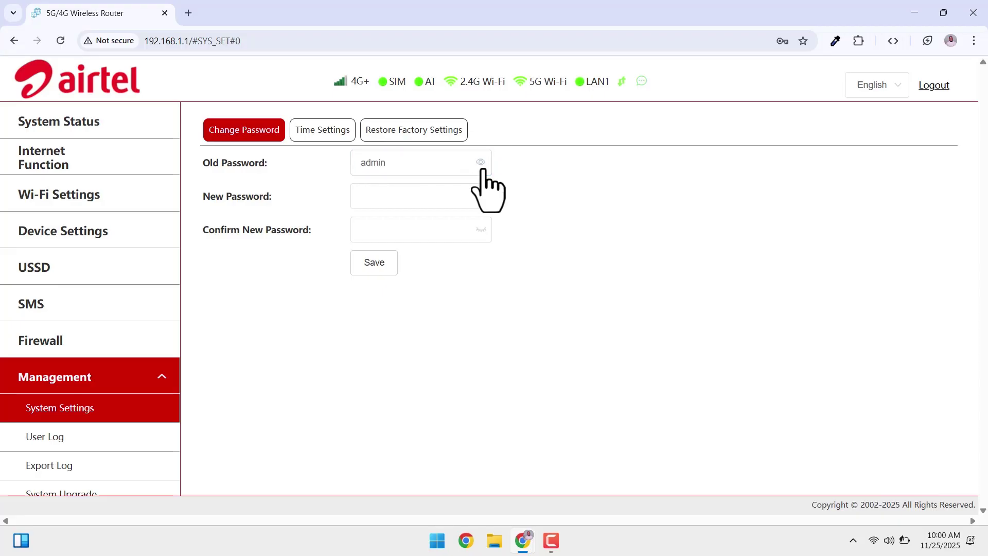
{"action": "left_click", "coordinate": [415, 197]}
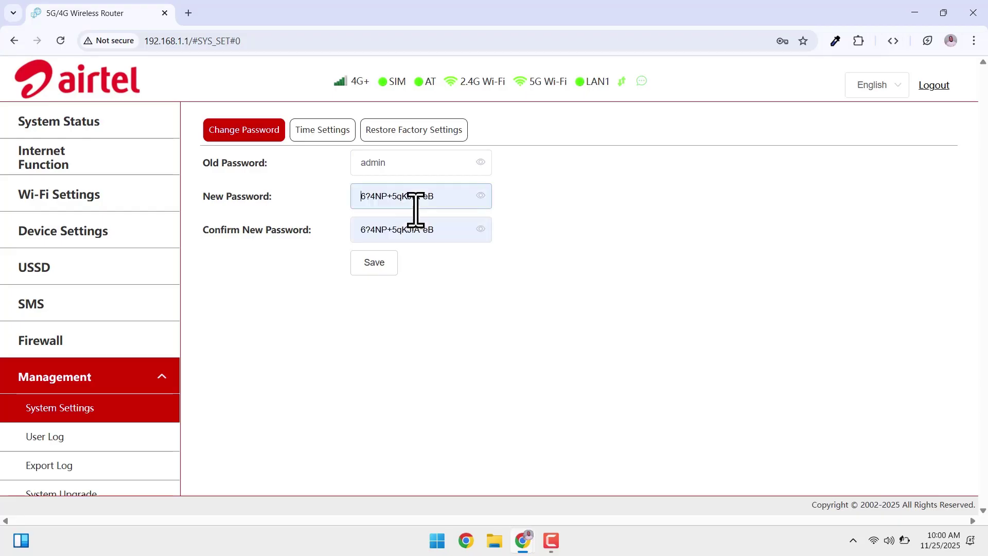
{"action": "left_click", "coordinate": [551, 204]}
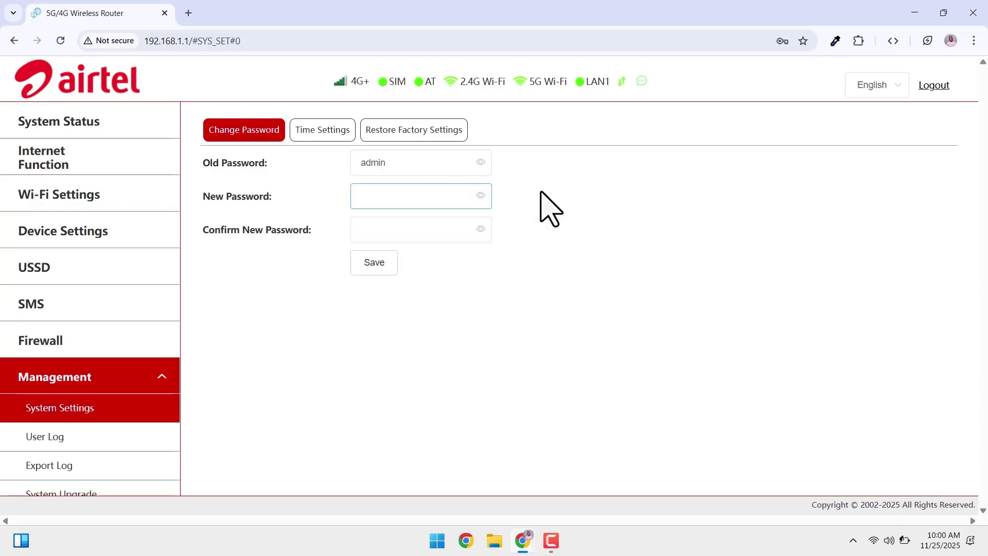
{"action": "left_click", "coordinate": [412, 199]}
{"action": "left_click", "coordinate": [643, 309]}
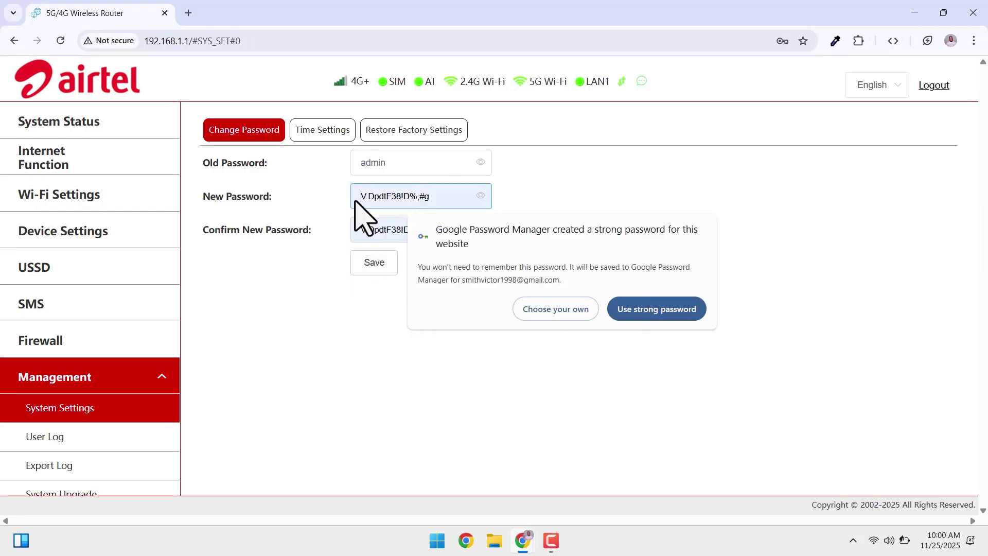
{"action": "left_click", "coordinate": [376, 267]}
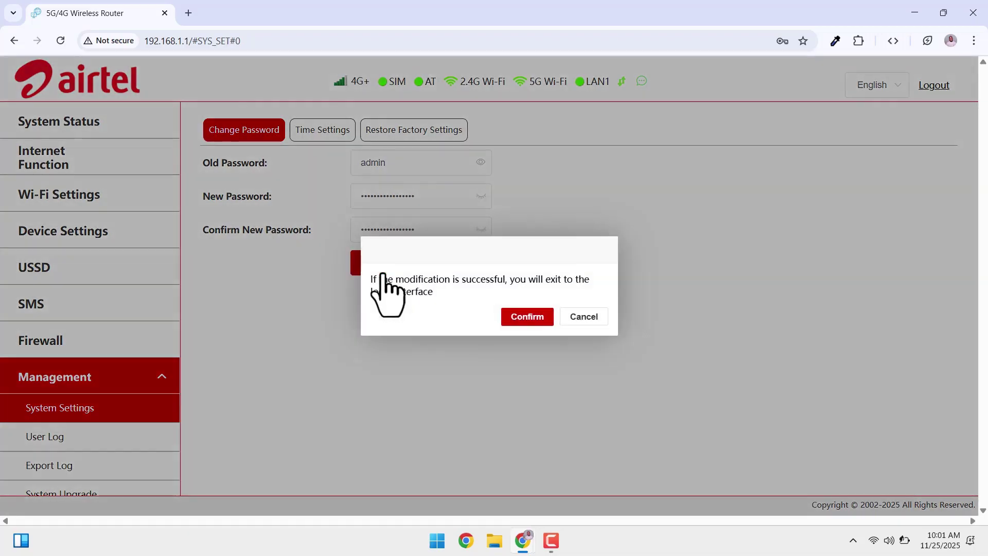
{"action": "left_click", "coordinate": [534, 317]}
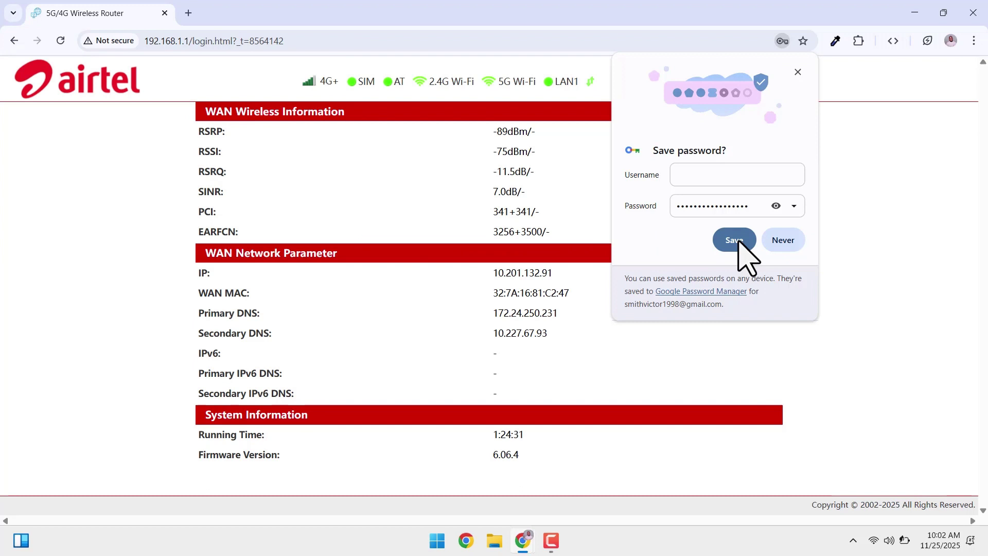
Sign back in with the autofilled new admin credentials and save them in Chrome.
{"action": "left_click", "coordinate": [734, 232]}
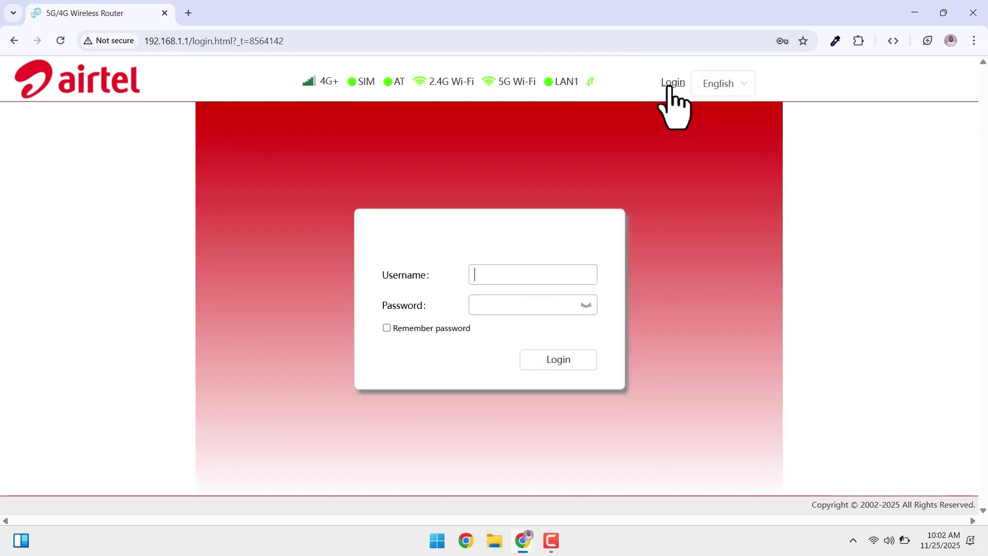
{"action": "left_click", "coordinate": [503, 304]}
{"action": "left_click", "coordinate": [543, 366]}
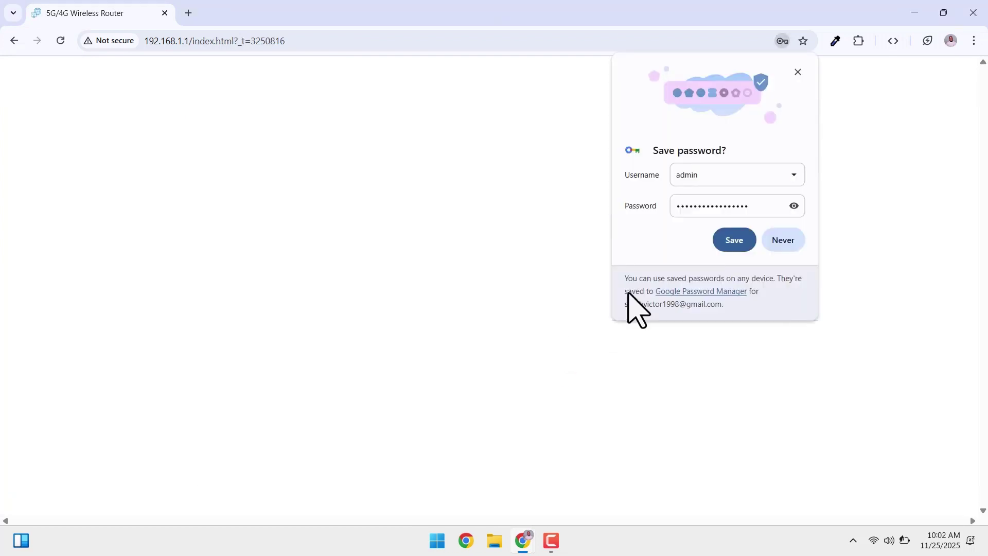
{"action": "left_click", "coordinate": [722, 232]}
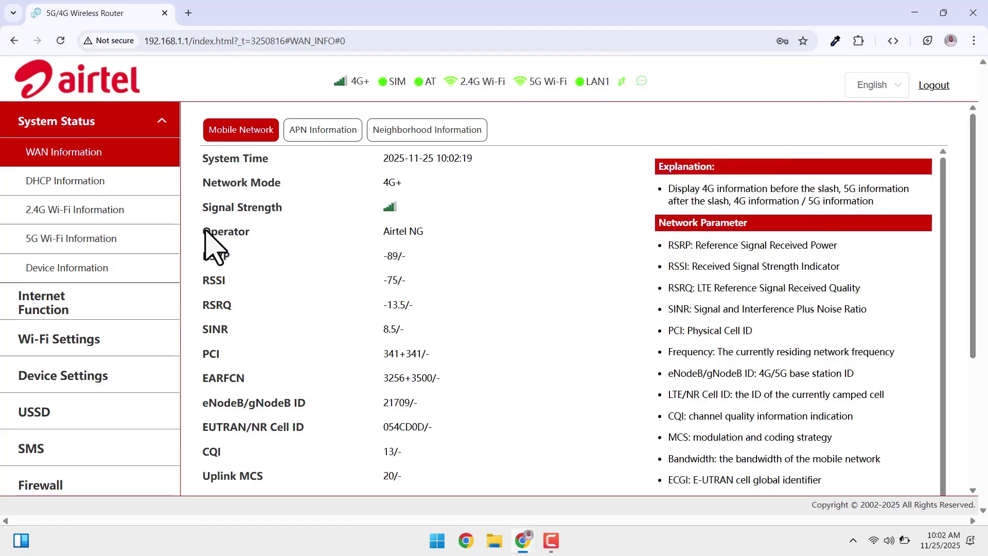
{"action": "left_click", "coordinate": [157, 128]}
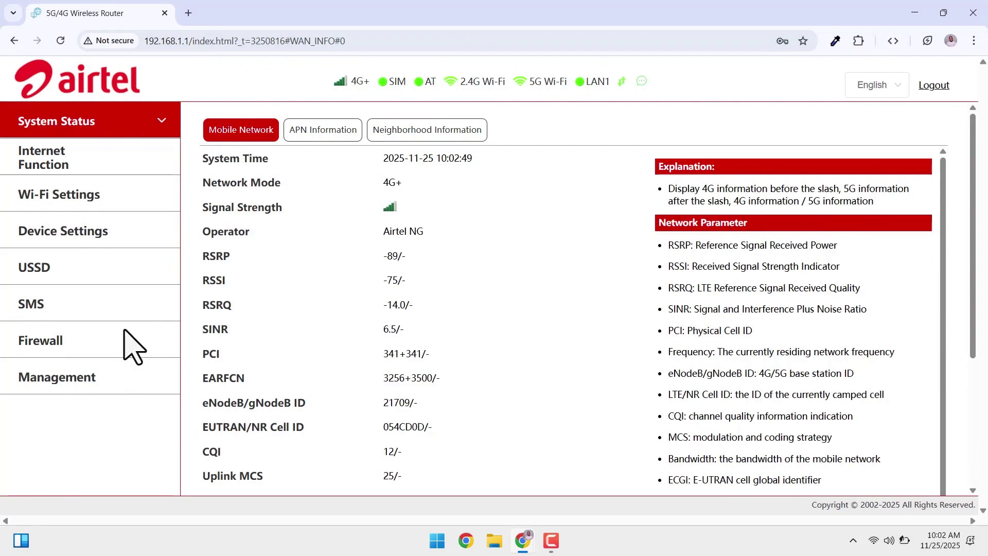
Choose Reboot under Management > System Settings to bring up the reboot confirmation prompt.
{"action": "left_click", "coordinate": [138, 377]}
{"action": "middle_click", "coordinate": [148, 393]}
{"action": "scroll", "coordinate": [122, 466], "scroll_direction": "down", "scroll_amount": 3}
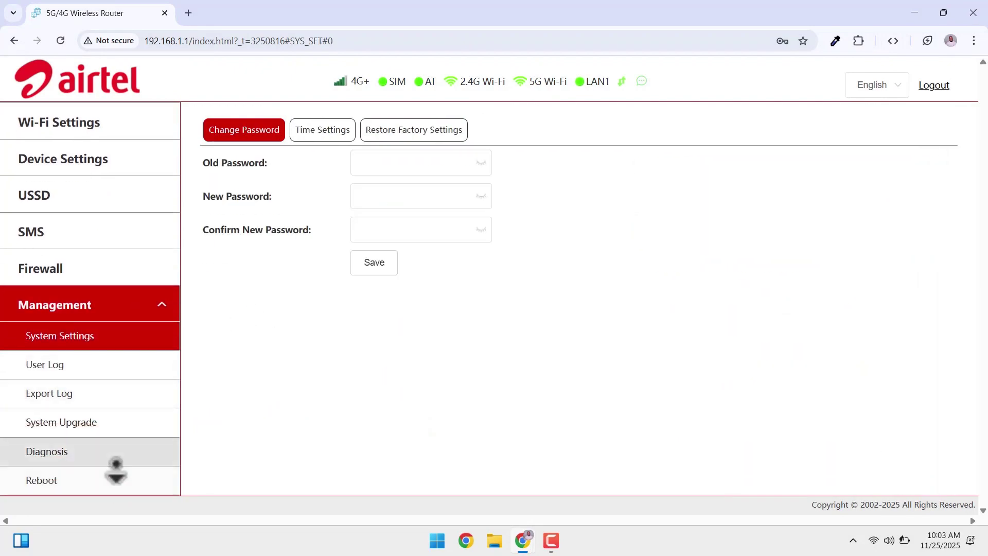
{"action": "left_click", "coordinate": [58, 480]}
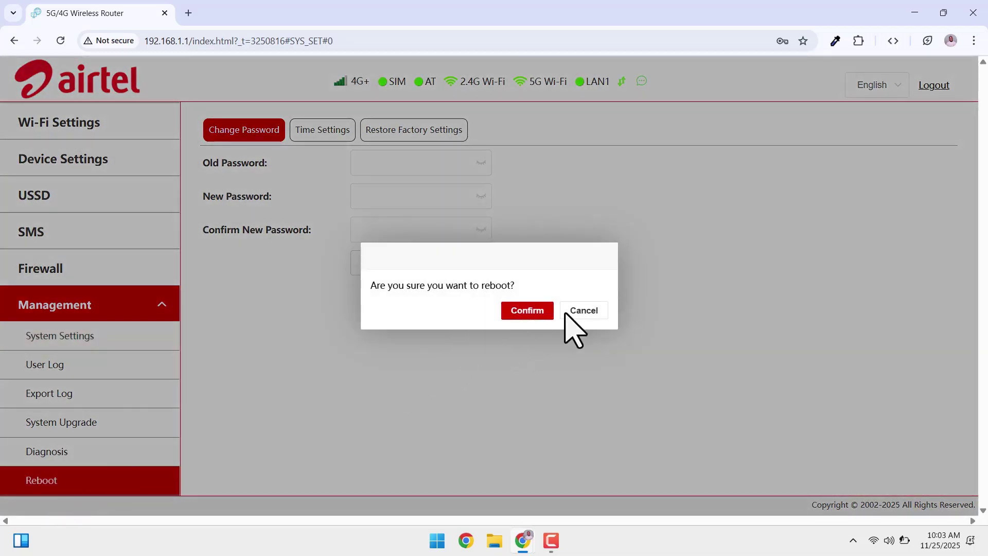